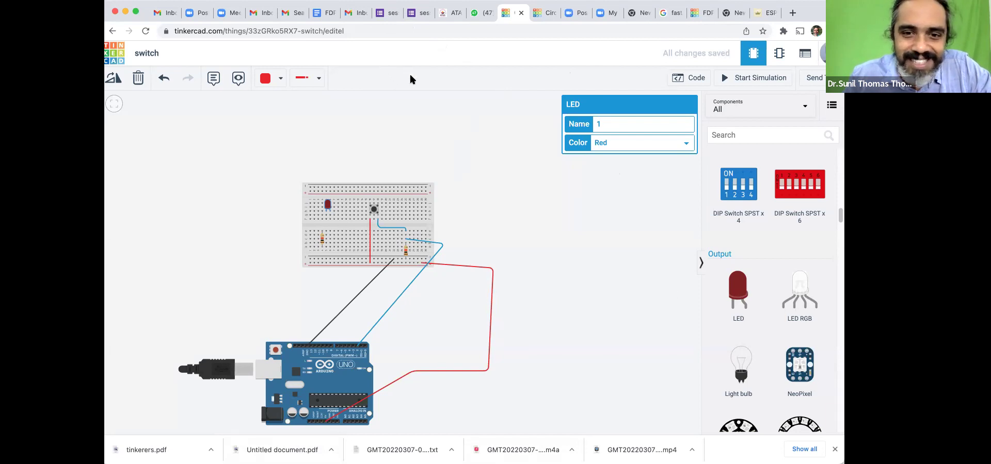
{"action": "scroll", "coordinate": [670, 267], "scroll_direction": "down", "scroll_amount": 5}
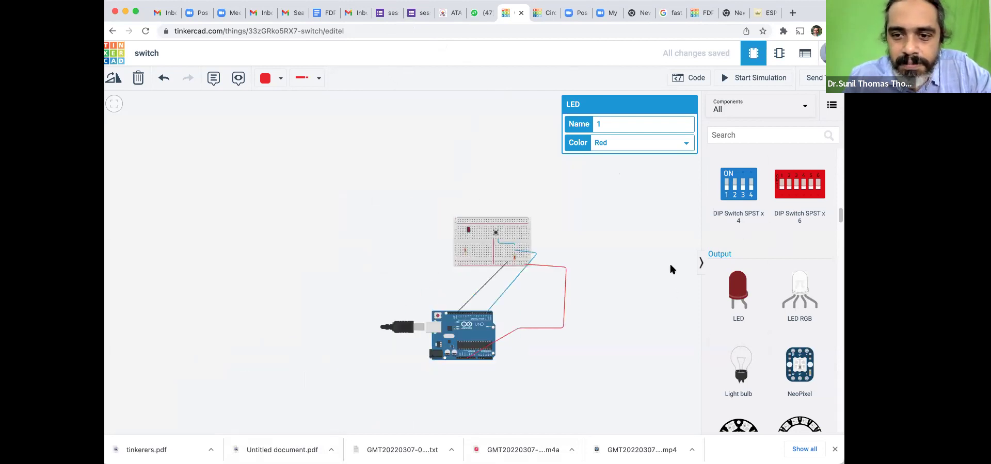
{"action": "scroll", "coordinate": [669, 267], "scroll_direction": "up", "scroll_amount": 5}
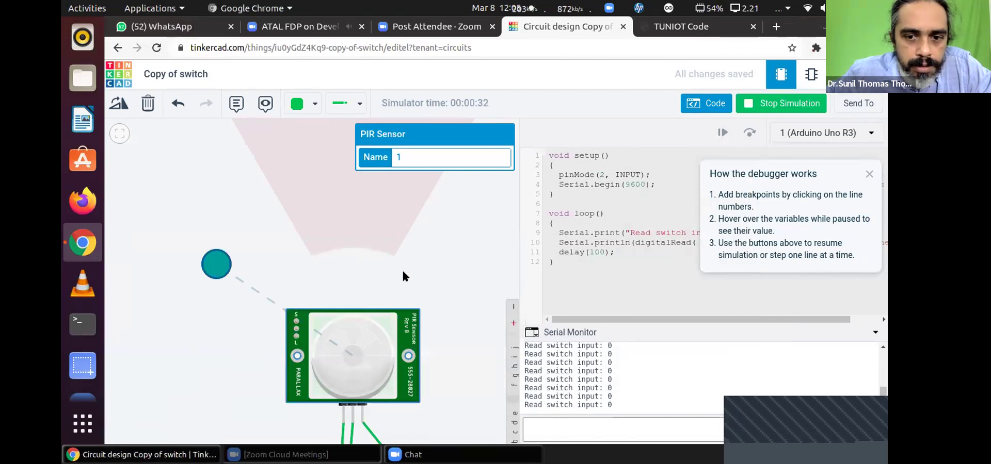
Step: Test the PIR sensor in the running simulation by moving its target into the detection zone and back outside
{"action": "scroll", "coordinate": [404, 279], "scroll_direction": "down", "scroll_amount": 1}
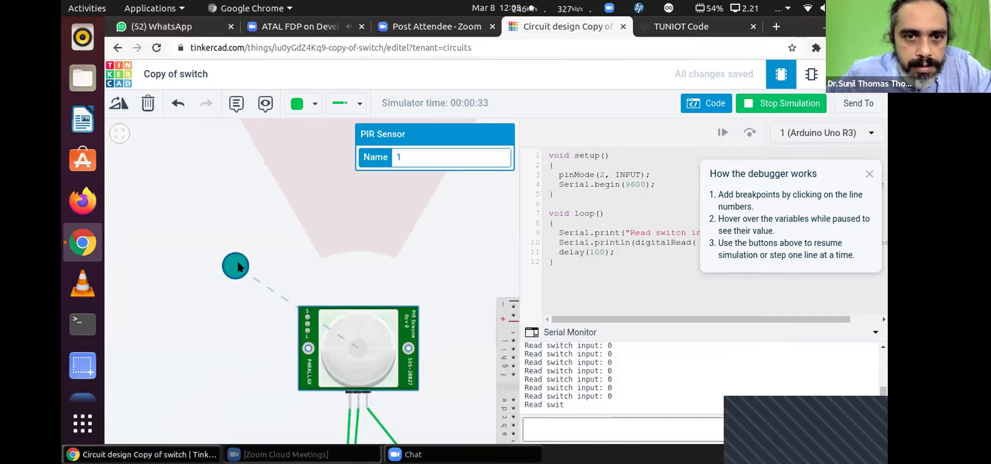
{"action": "left_click_drag", "start_coordinate": [239, 267], "coordinate": [355, 248]}
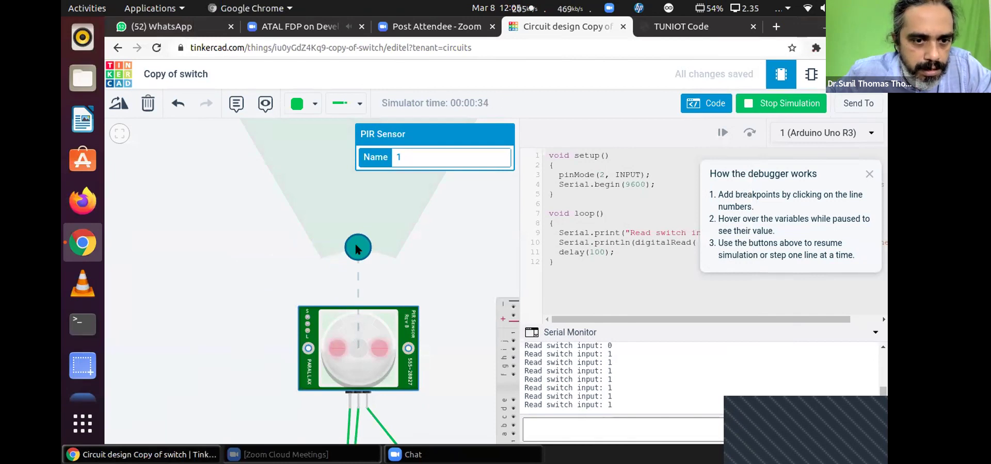
{"action": "left_click_drag", "start_coordinate": [356, 249], "coordinate": [197, 367]}
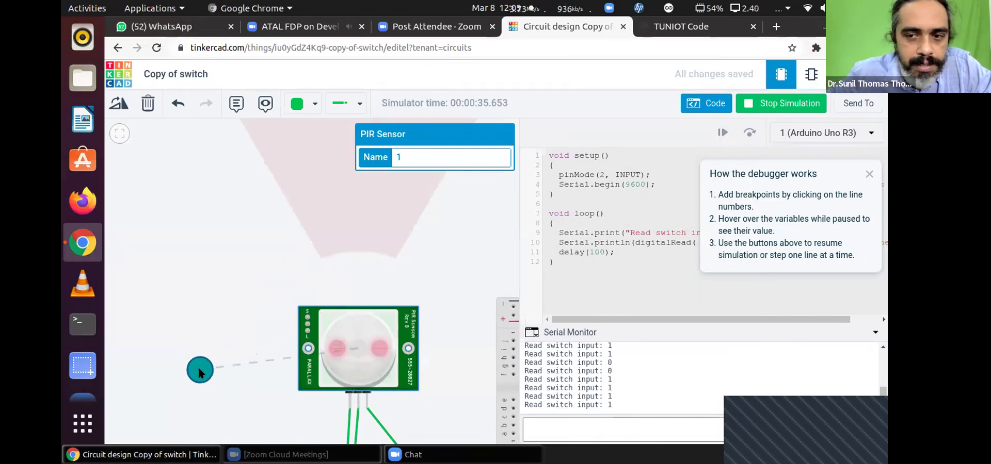
{"action": "scroll", "coordinate": [469, 247], "scroll_direction": "down", "scroll_amount": 2}
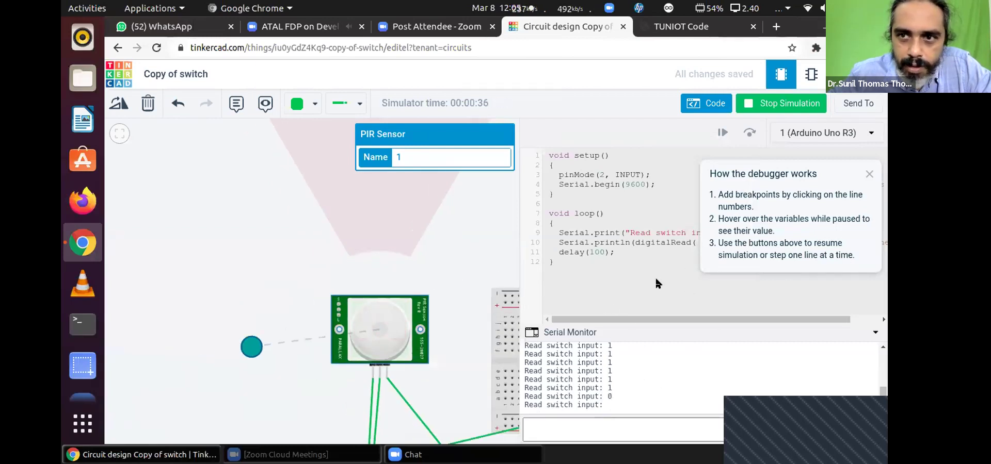
{"action": "scroll", "coordinate": [460, 238], "scroll_direction": "down", "scroll_amount": 1}
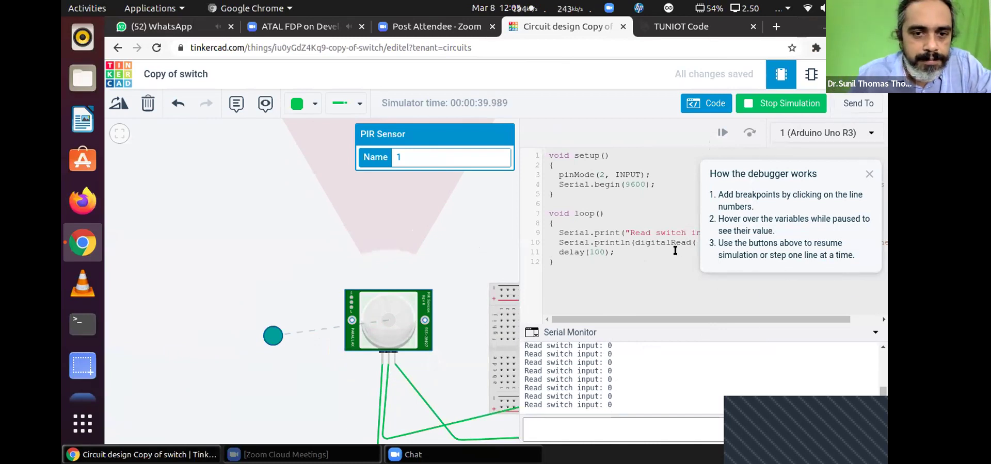
Step: Reselect the PIR sensor and repeatedly move its target between the detection zone and the area beside it, ending near the sensor's front
{"action": "scroll", "coordinate": [280, 227], "scroll_direction": "down", "scroll_amount": 1}
{"action": "left_click", "coordinate": [280, 224]}
{"action": "scroll", "coordinate": [280, 224], "scroll_direction": "down", "scroll_amount": 4}
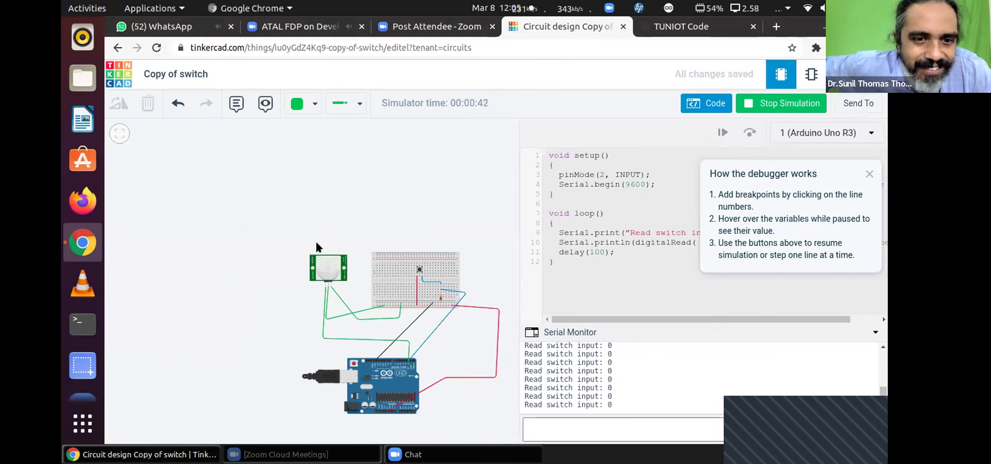
{"action": "left_click", "coordinate": [334, 265]}
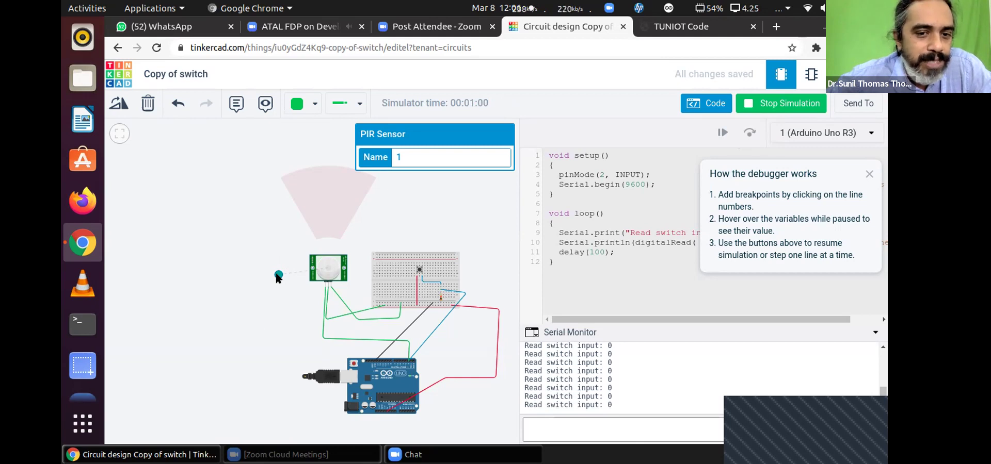
{"action": "left_click_drag", "start_coordinate": [277, 277], "coordinate": [325, 231]}
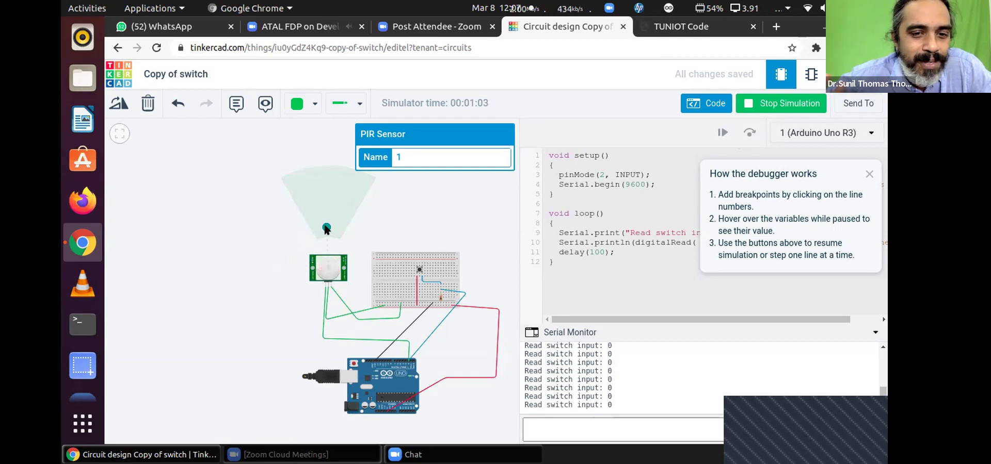
{"action": "left_click_drag", "start_coordinate": [326, 229], "coordinate": [326, 241]}
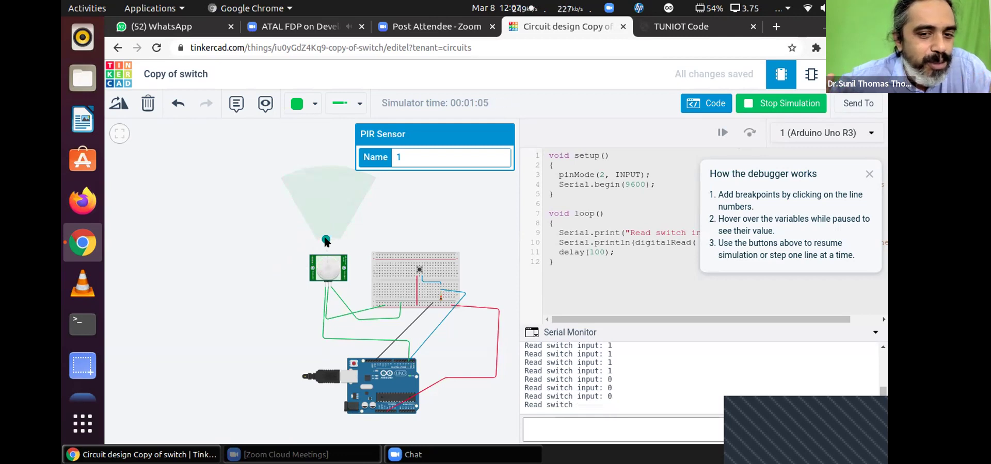
{"action": "left_click_drag", "start_coordinate": [325, 241], "coordinate": [255, 256]}
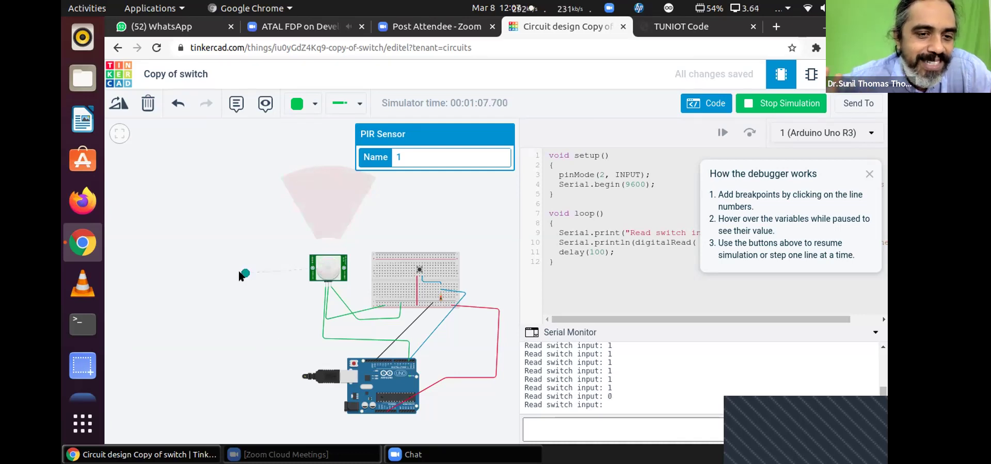
{"action": "left_click_drag", "start_coordinate": [244, 269], "coordinate": [328, 240]}
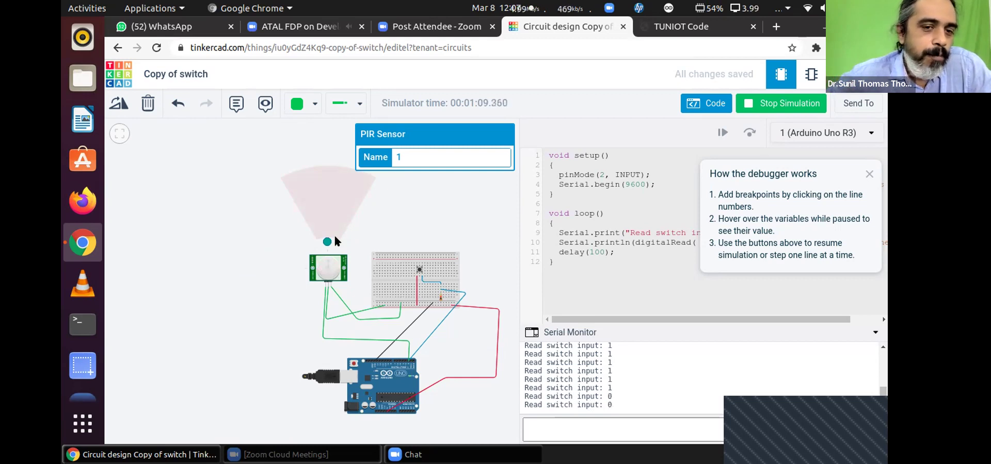
Step: Stop the simulation and delete the pushbutton from the breadboard
{"action": "left_click", "coordinate": [419, 274]}
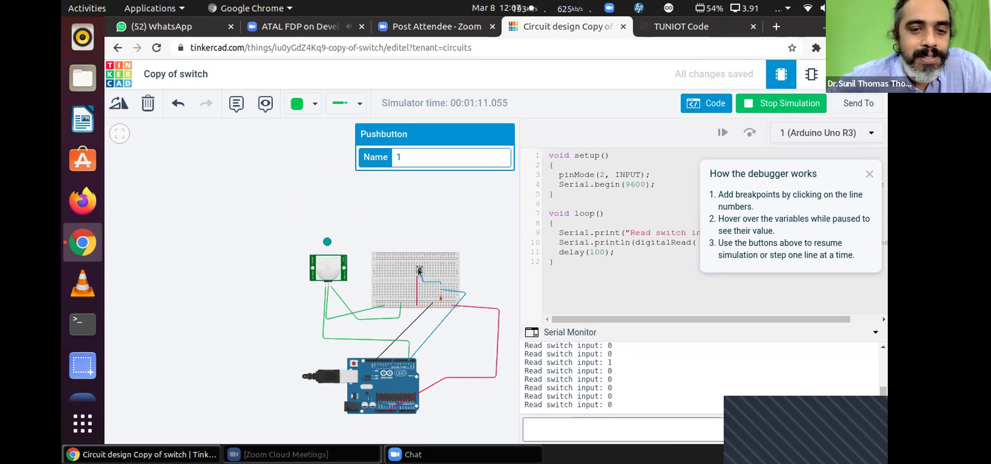
{"action": "left_click", "coordinate": [761, 109]}
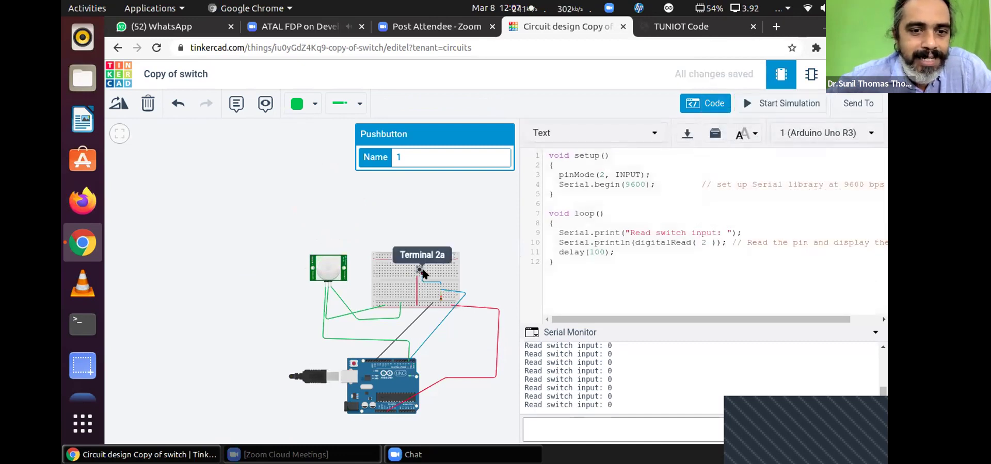
{"action": "scroll", "coordinate": [472, 273], "scroll_direction": "up", "scroll_amount": 5}
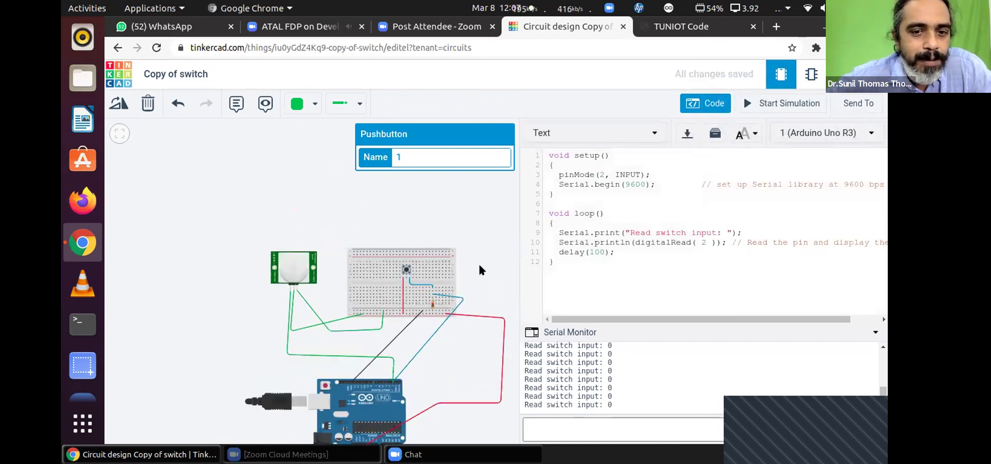
{"action": "left_click_drag", "start_coordinate": [340, 280], "coordinate": [338, 270]}
{"action": "left_click", "coordinate": [339, 272]}
{"action": "key", "text": "Escape"}
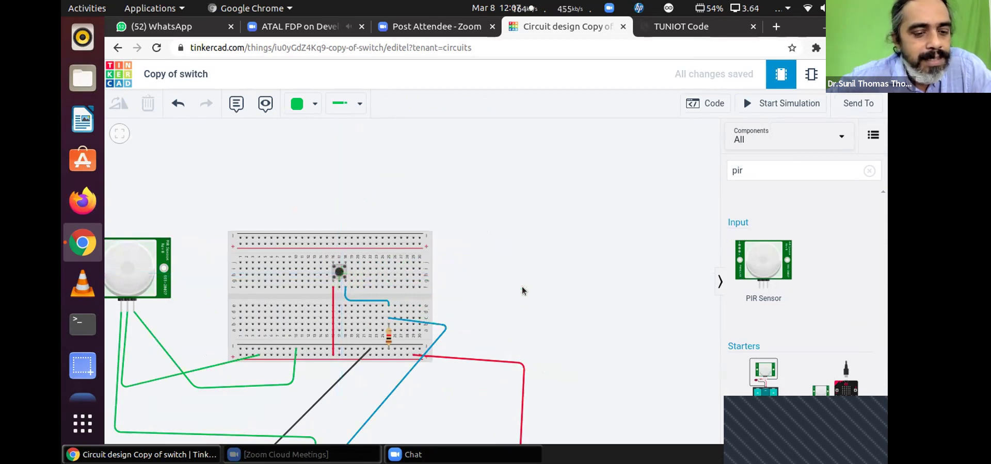
{"action": "left_click", "coordinate": [339, 276]}
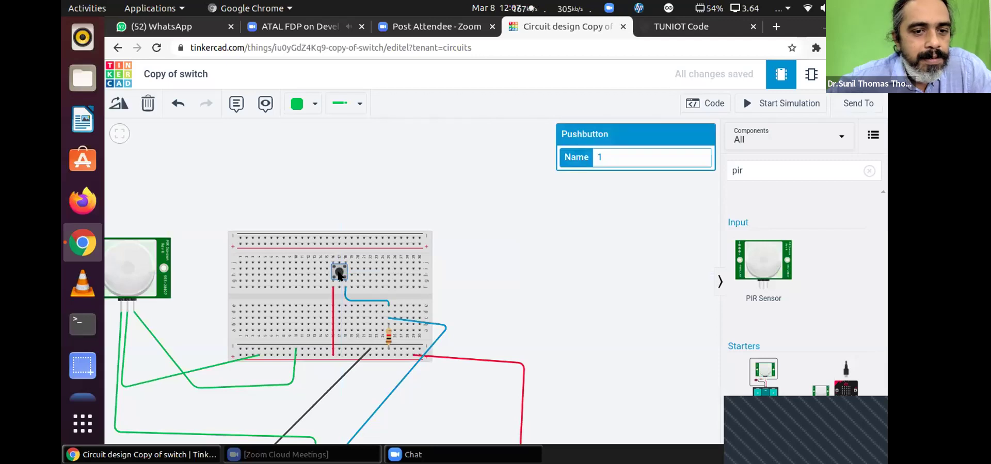
{"action": "key", "text": "Delete"}
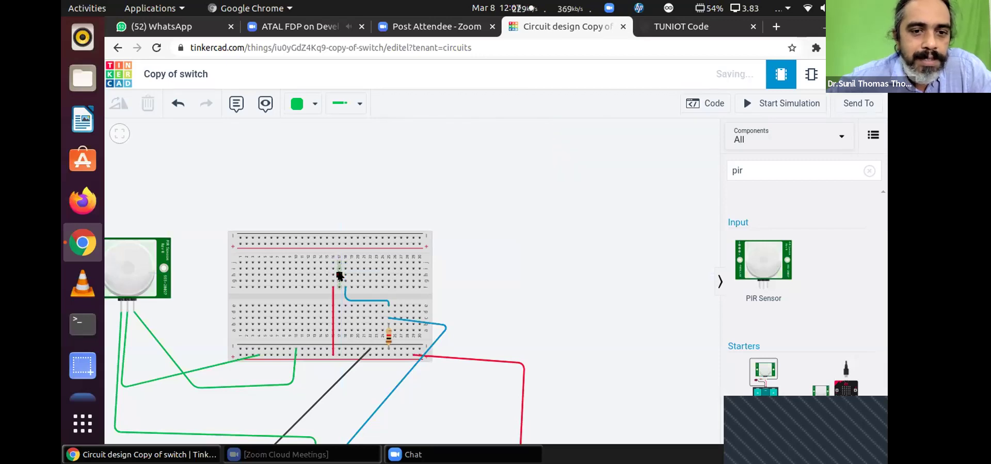
Step: Delete the blue jumper wire and the vertical red wire that served the pushbutton on the breadboard
{"action": "left_click", "coordinate": [348, 299]}
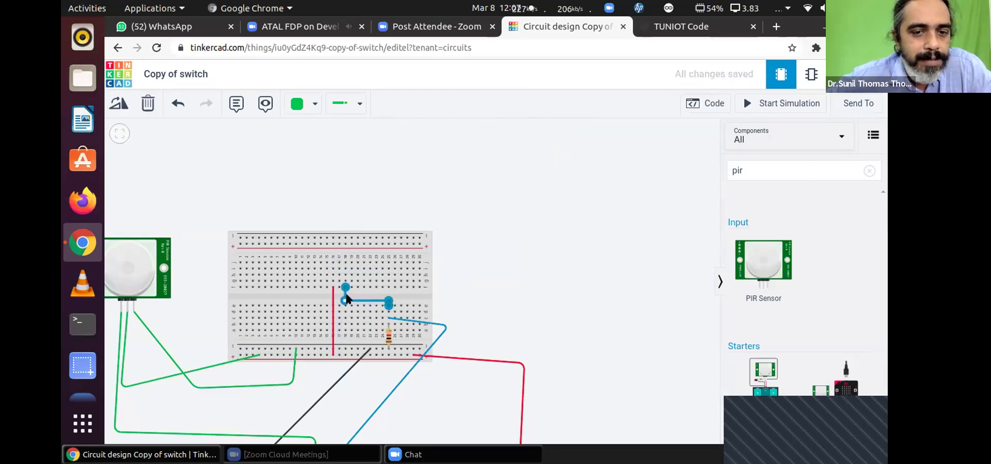
{"action": "key", "text": "Delete"}
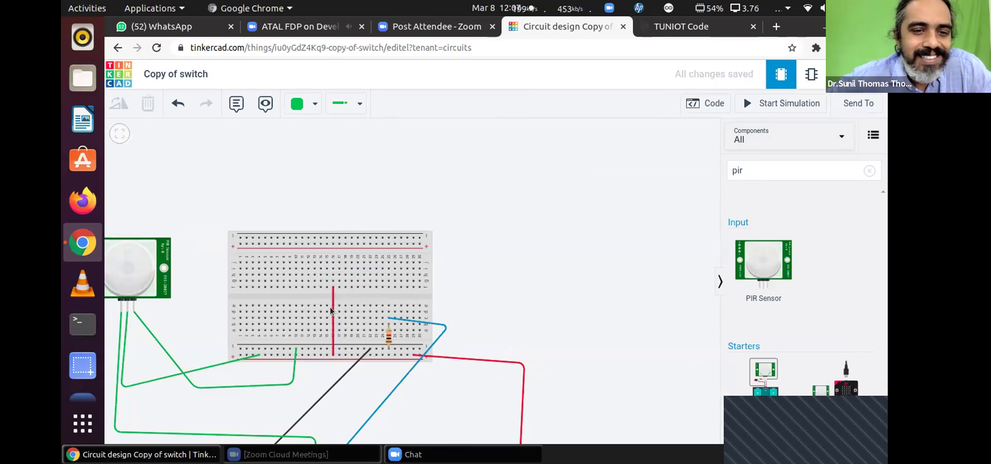
{"action": "left_click", "coordinate": [331, 309]}
{"action": "key", "text": "Delete"}
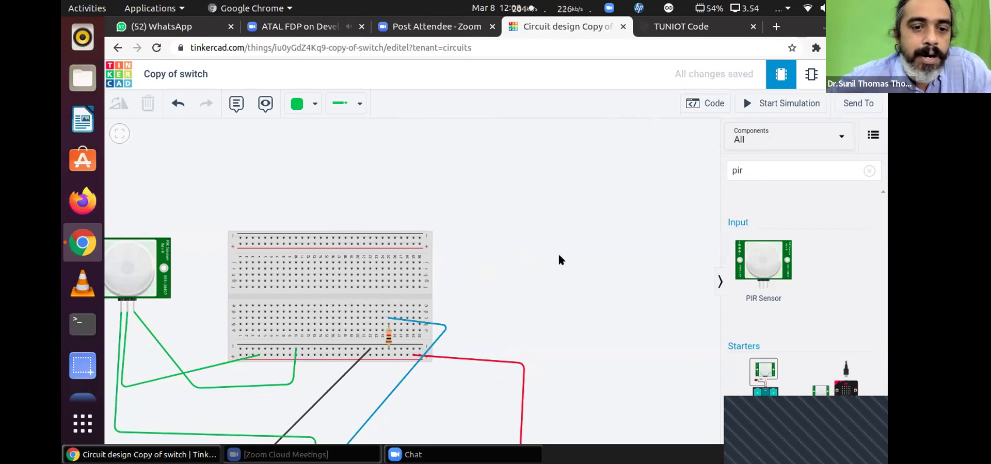
Step: Recolour the PIR sensor's power wire red and its ground wire black, and reroute the ground wire's bend across the breadboard
{"action": "scroll", "coordinate": [547, 250], "scroll_direction": "down", "scroll_amount": 1}
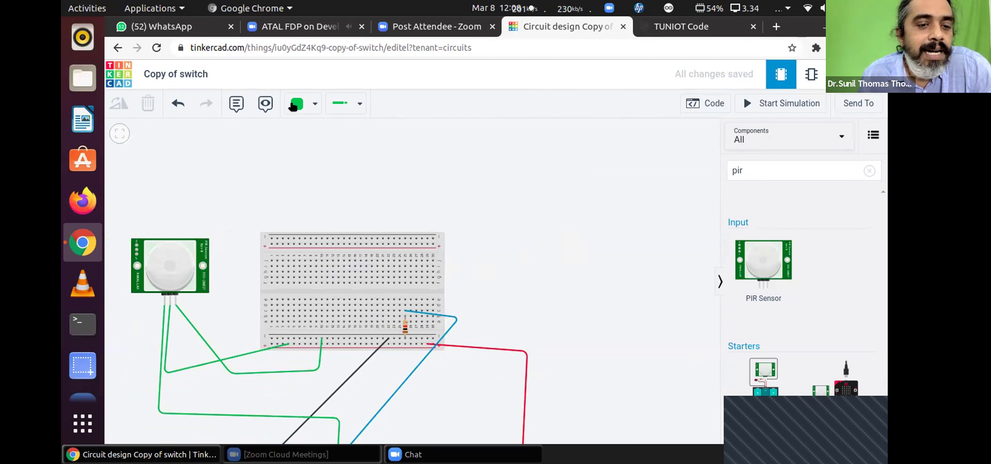
{"action": "left_click", "coordinate": [313, 104]}
{"action": "left_click", "coordinate": [316, 165]}
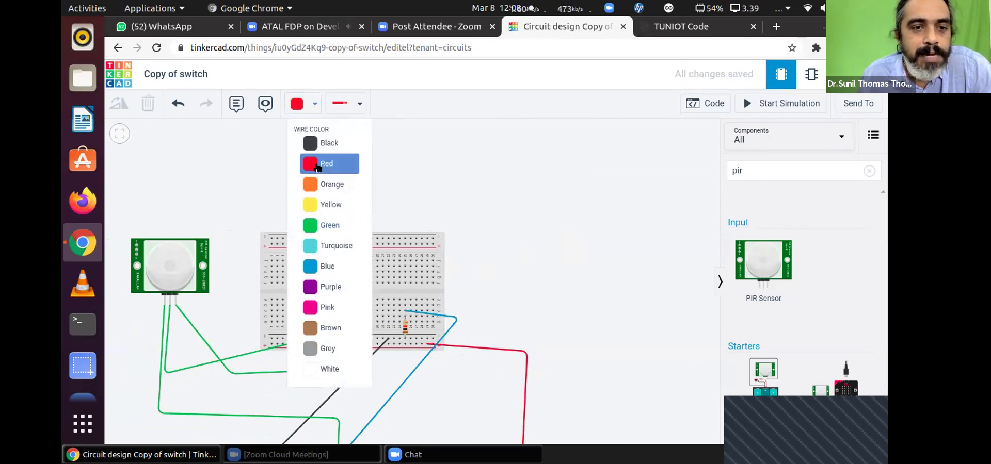
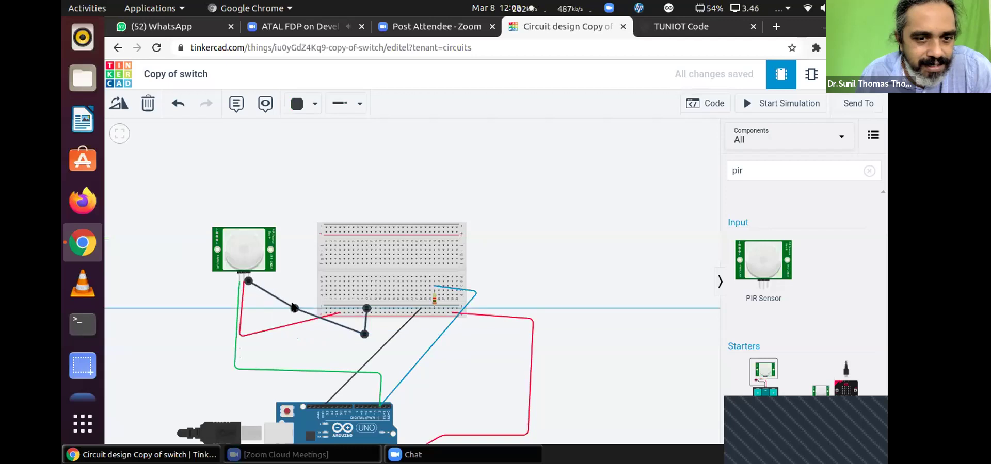
{"action": "left_click_drag", "start_coordinate": [365, 334], "coordinate": [347, 299]}
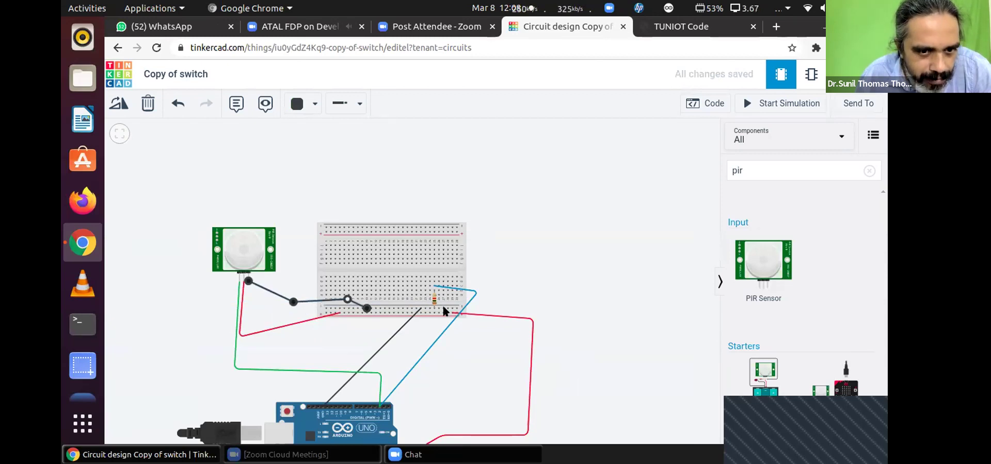
Step: Delete the blue wire between the breadboard and the Arduino, and remove the resistor
{"action": "scroll", "coordinate": [444, 309], "scroll_direction": "up", "scroll_amount": 5}
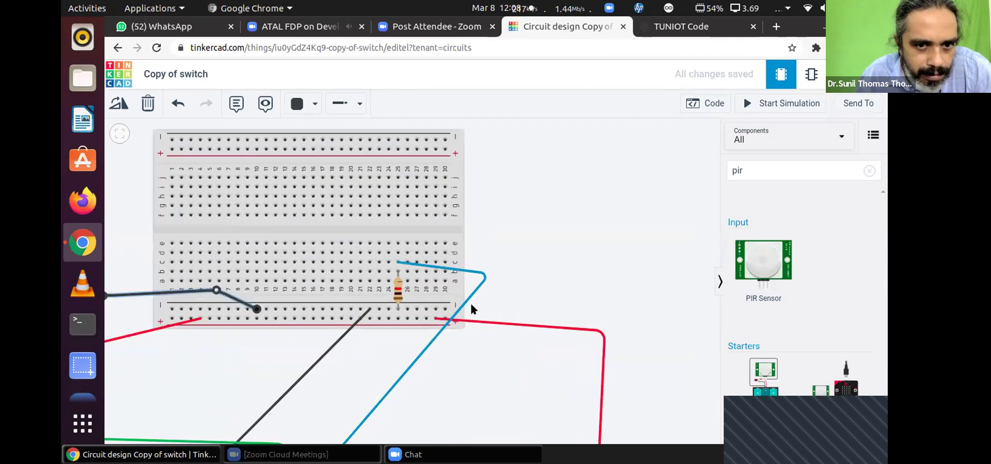
{"action": "left_click", "coordinate": [397, 265]}
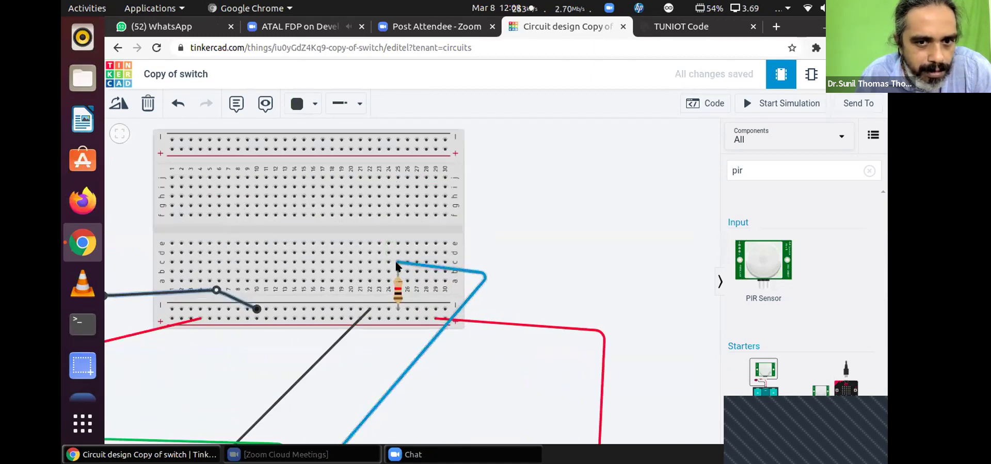
{"action": "scroll", "coordinate": [398, 320], "scroll_direction": "down", "scroll_amount": 3}
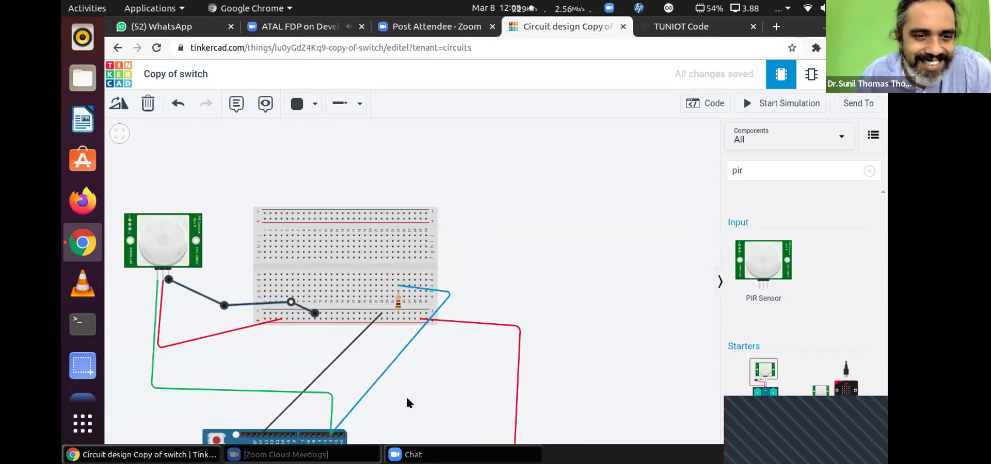
{"action": "left_click", "coordinate": [390, 360]}
{"action": "left_click", "coordinate": [396, 360]}
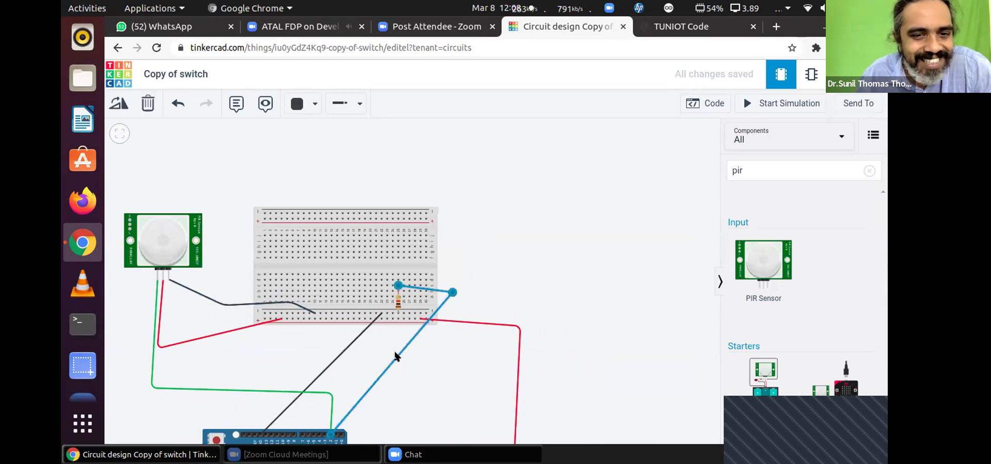
{"action": "key", "text": "Delete"}
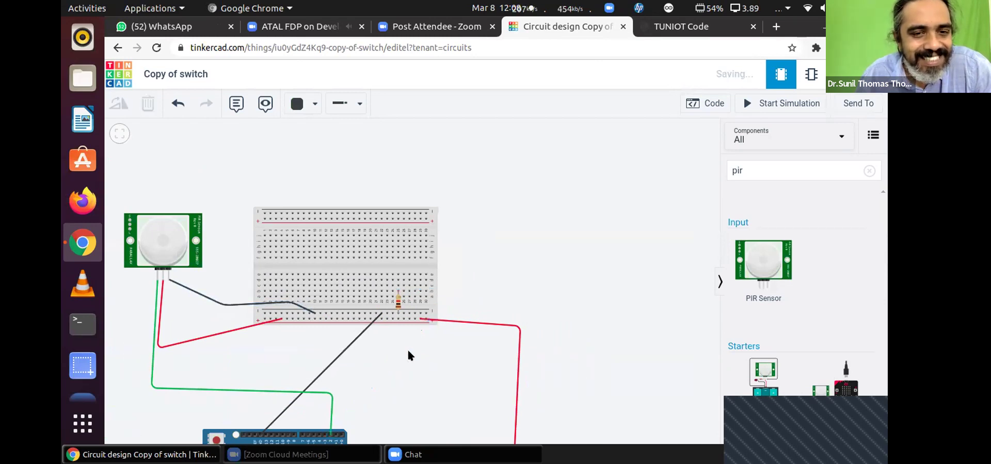
{"action": "left_click", "coordinate": [397, 301]}
{"action": "key", "text": "Delete"}
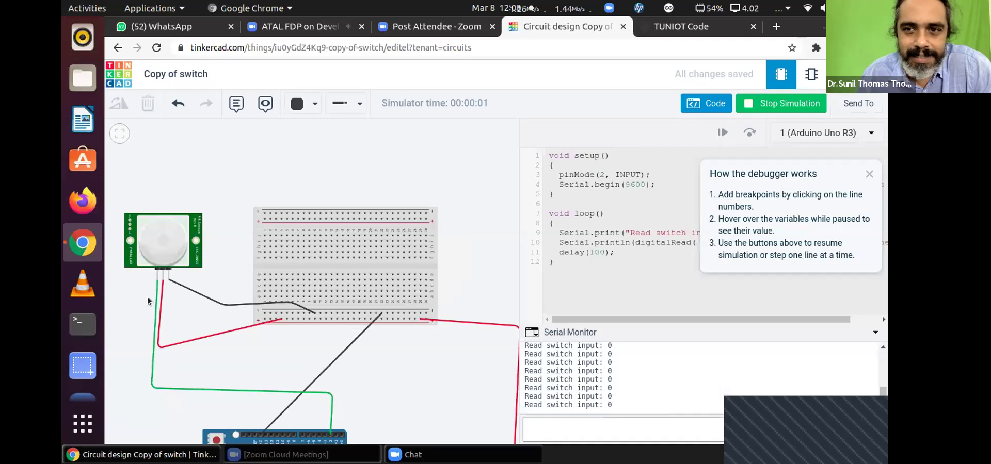
Step: Simulate the simplified circuit and move the PIR sensor's target around outside the detection zone to test motion sensing
{"action": "scroll", "coordinate": [376, 225], "scroll_direction": "down", "scroll_amount": 3}
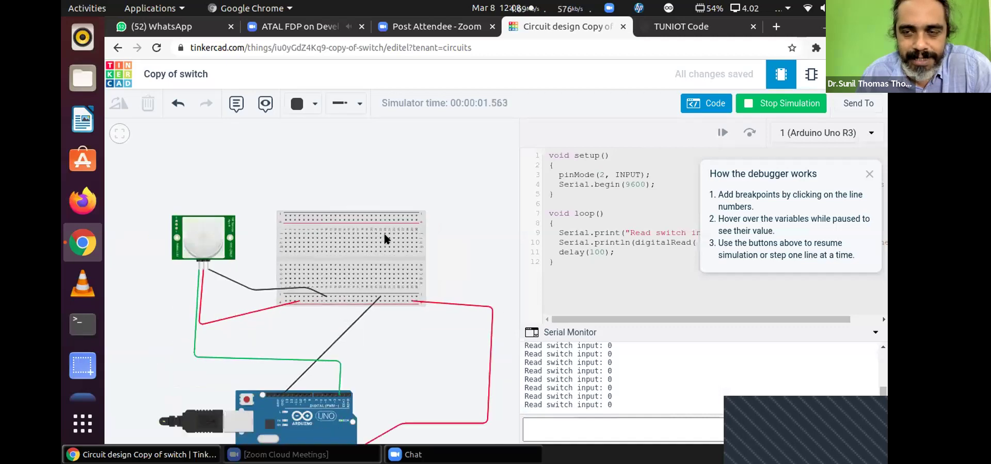
{"action": "left_click", "coordinate": [235, 234]}
{"action": "left_click_drag", "start_coordinate": [215, 208], "coordinate": [149, 279]}
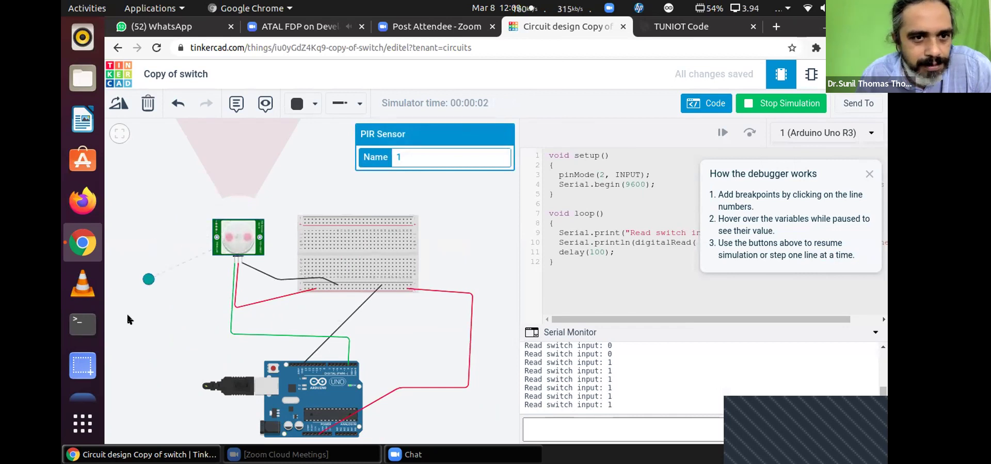
{"action": "left_click_drag", "start_coordinate": [146, 280], "coordinate": [179, 277]}
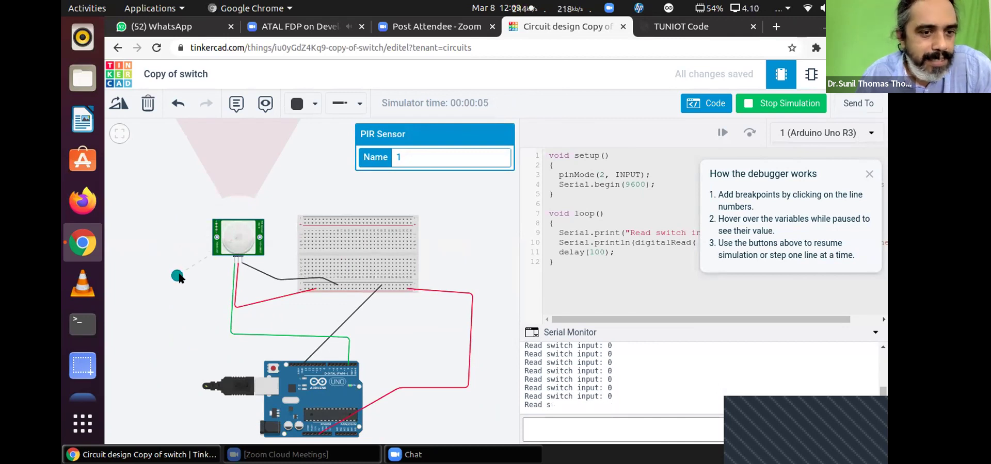
Step: Move the PIR sensor's target from outside into the detection zone directly in front of the sensor, and deselect the sensor
{"action": "left_click_drag", "start_coordinate": [179, 278], "coordinate": [237, 193]}
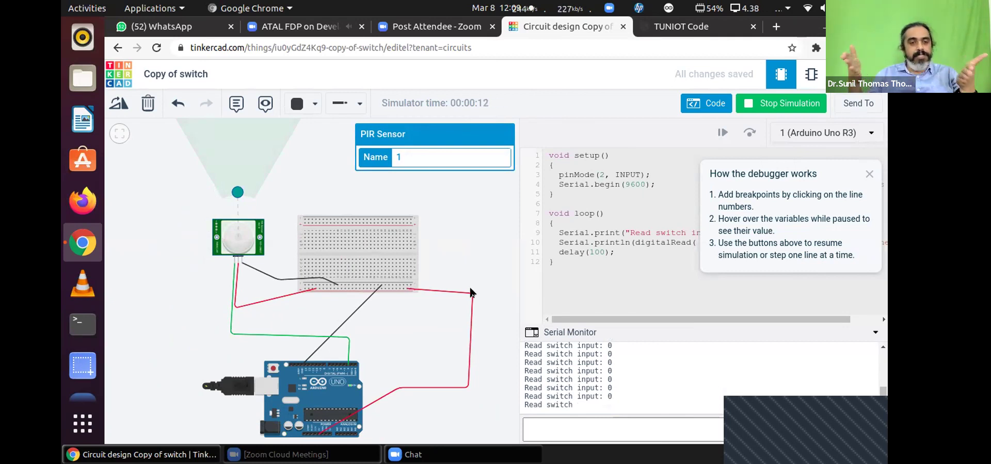
{"action": "scroll", "coordinate": [324, 183], "scroll_direction": "down", "scroll_amount": 3}
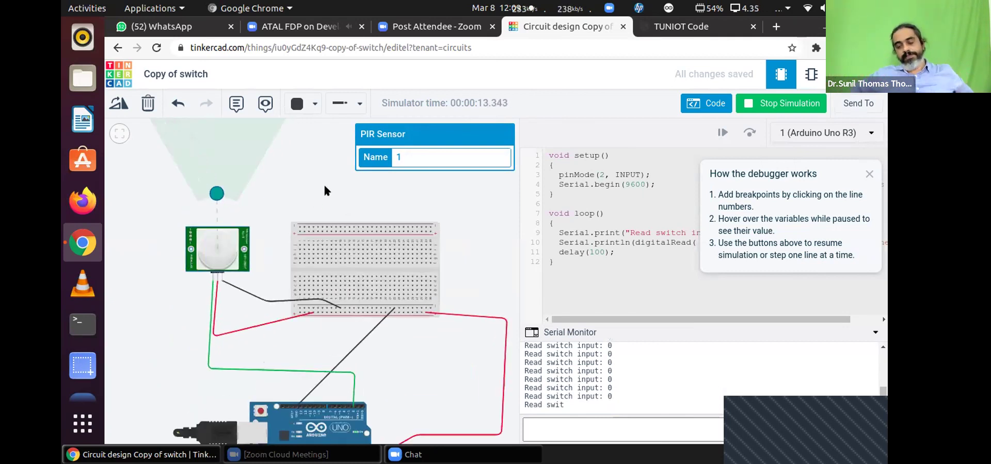
{"action": "left_click_drag", "start_coordinate": [314, 176], "coordinate": [315, 204]}
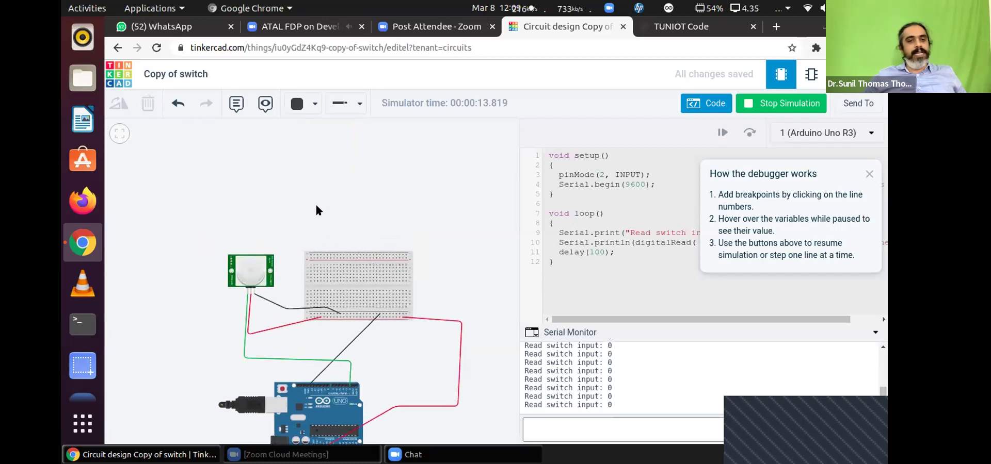
Step: Reselect the PIR sensor, move its target out of the detection zone and back in, check the serial readings, and deselect the sensor
{"action": "left_click", "coordinate": [247, 264]}
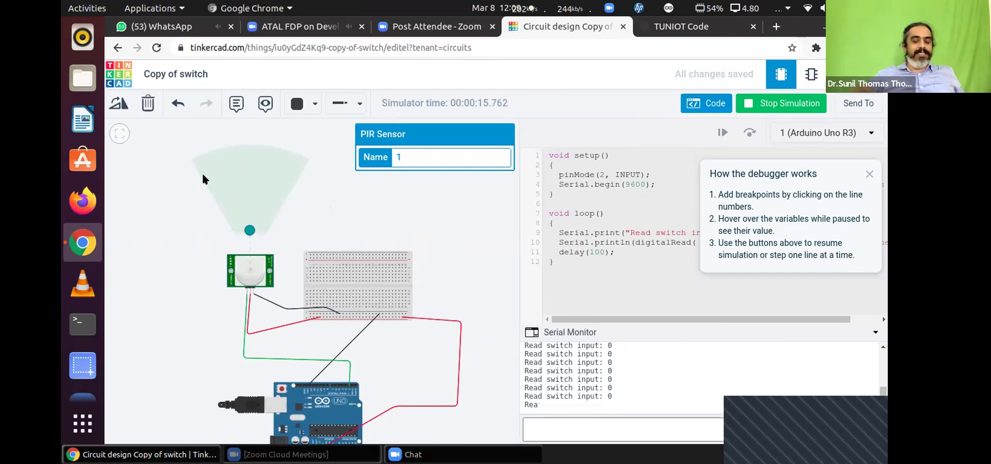
{"action": "left_click_drag", "start_coordinate": [251, 230], "coordinate": [194, 232]}
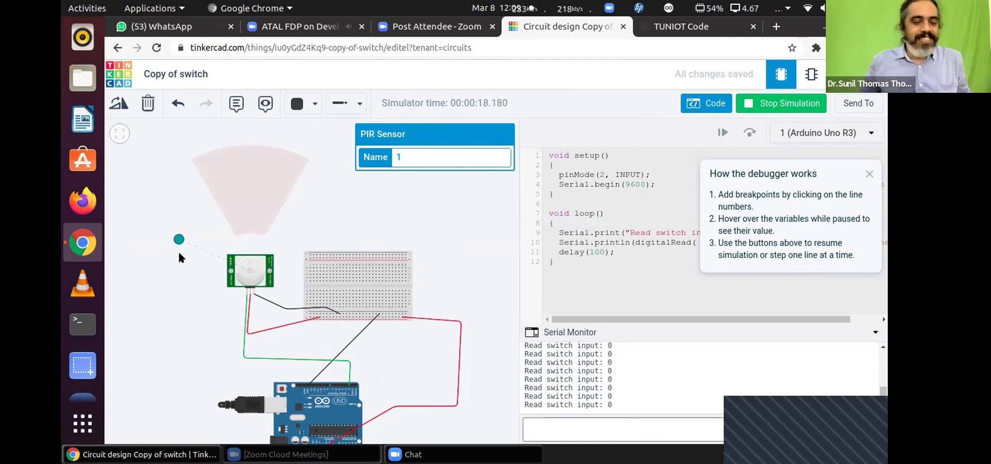
{"action": "left_click_drag", "start_coordinate": [206, 221], "coordinate": [249, 201]}
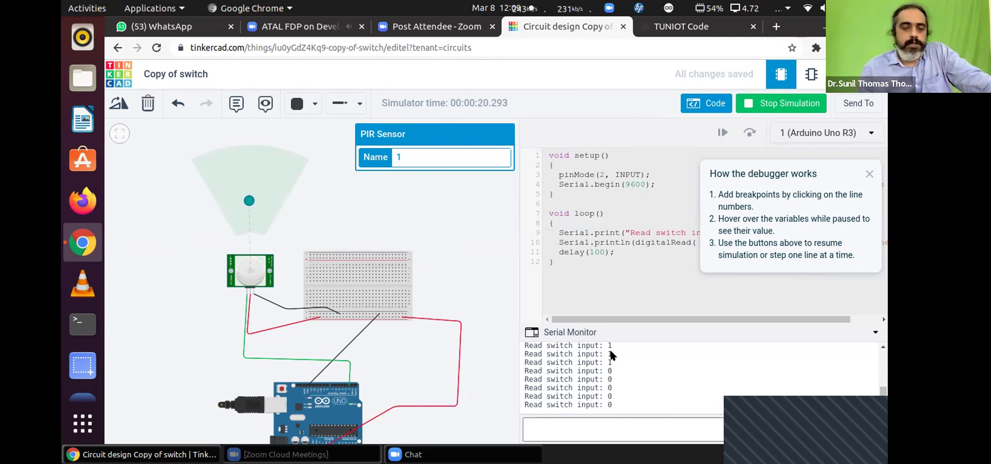
{"action": "left_click", "coordinate": [503, 345]}
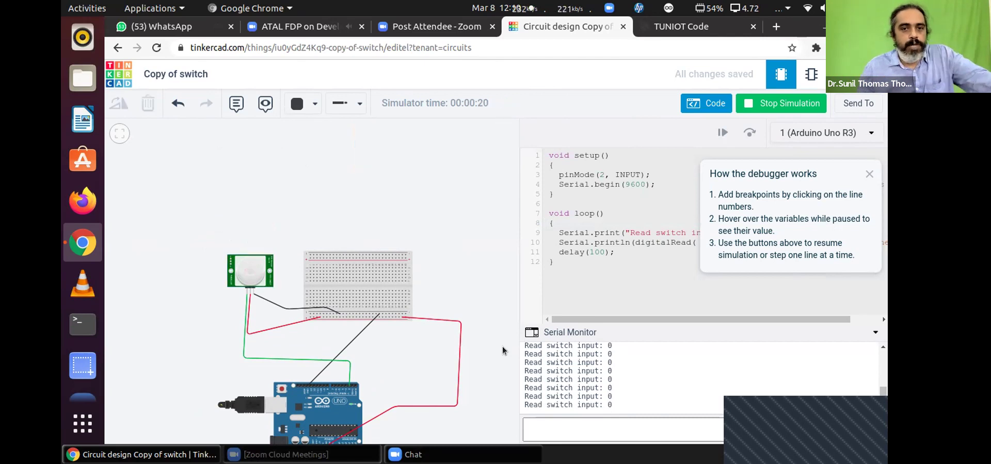